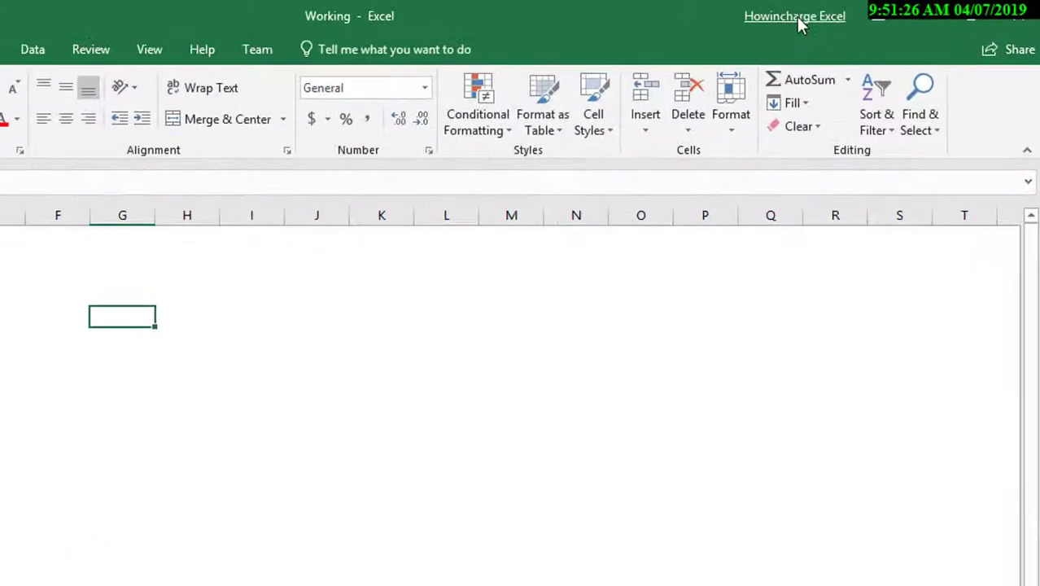
# Open Excel's Microsoft sign-in window and choose 'Create one!' to start a new account.
pyautogui.click(800, 22)
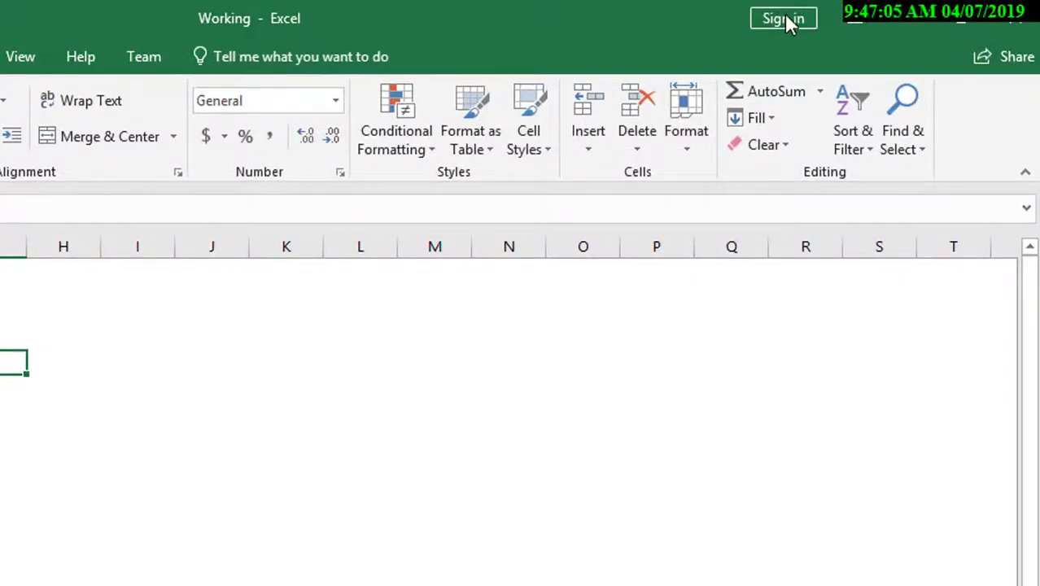
pyautogui.click(787, 20)
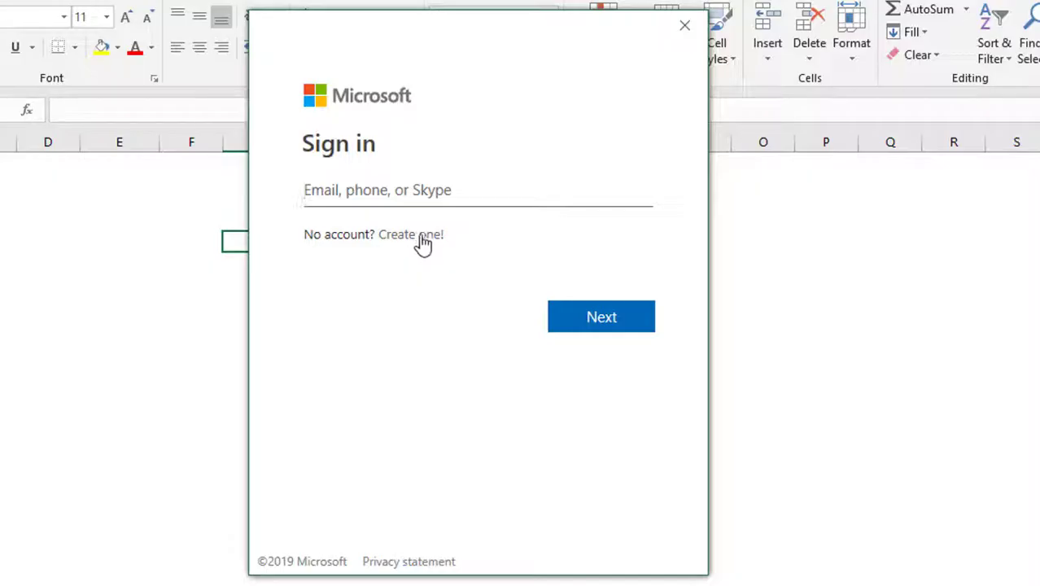
pyautogui.click(421, 236)
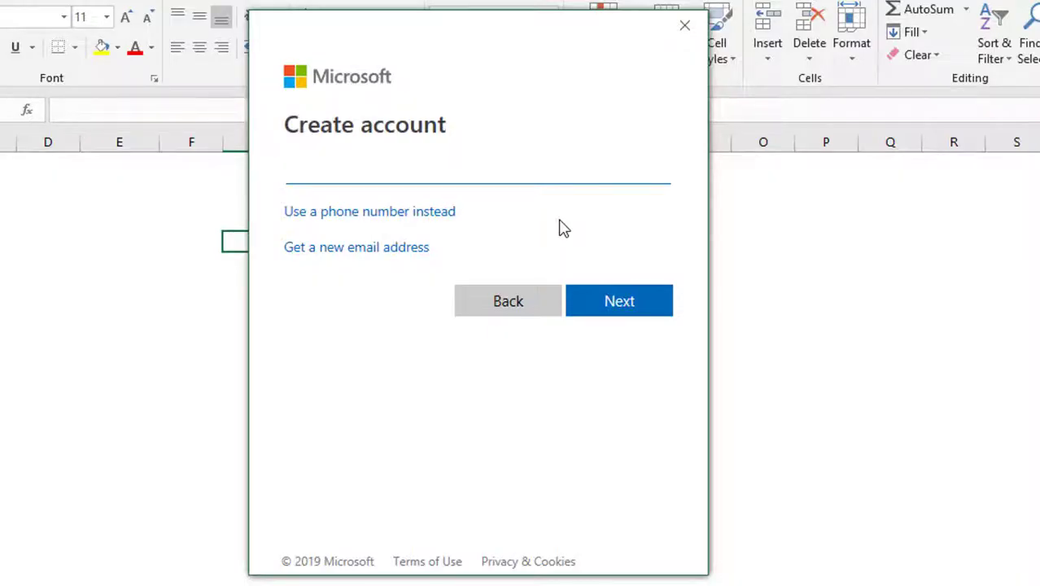
# Choose a new email address, enter the desired username, and keep the outlook.com domain.
pyautogui.click(402, 253)
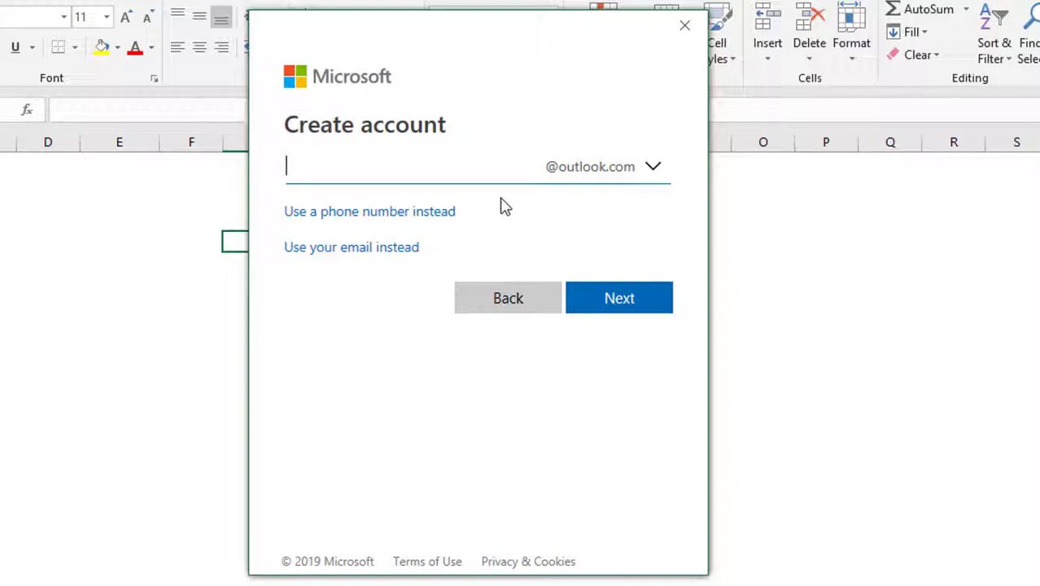
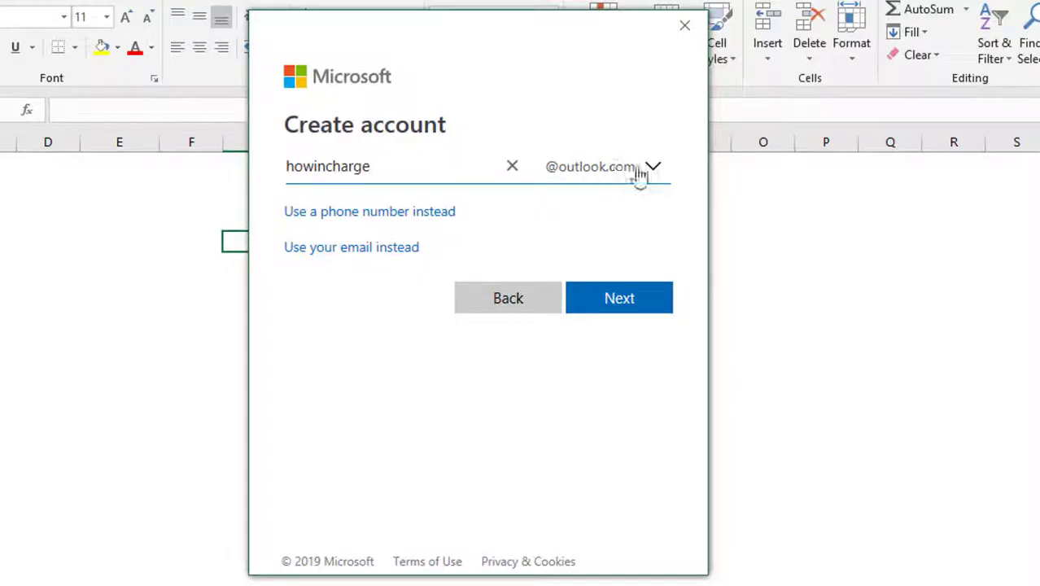
pyautogui.press('Return')
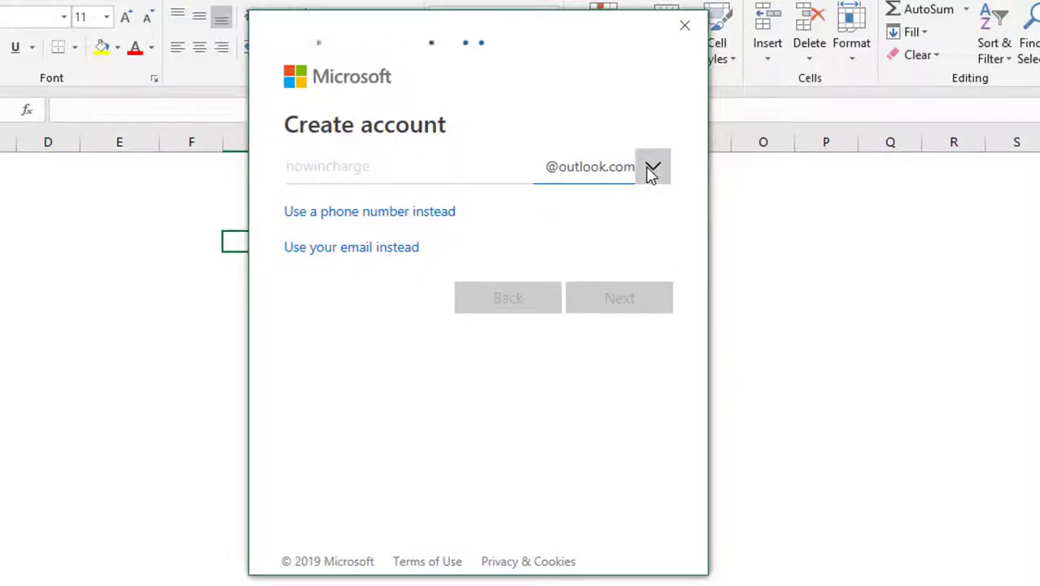
pyautogui.click(652, 172)
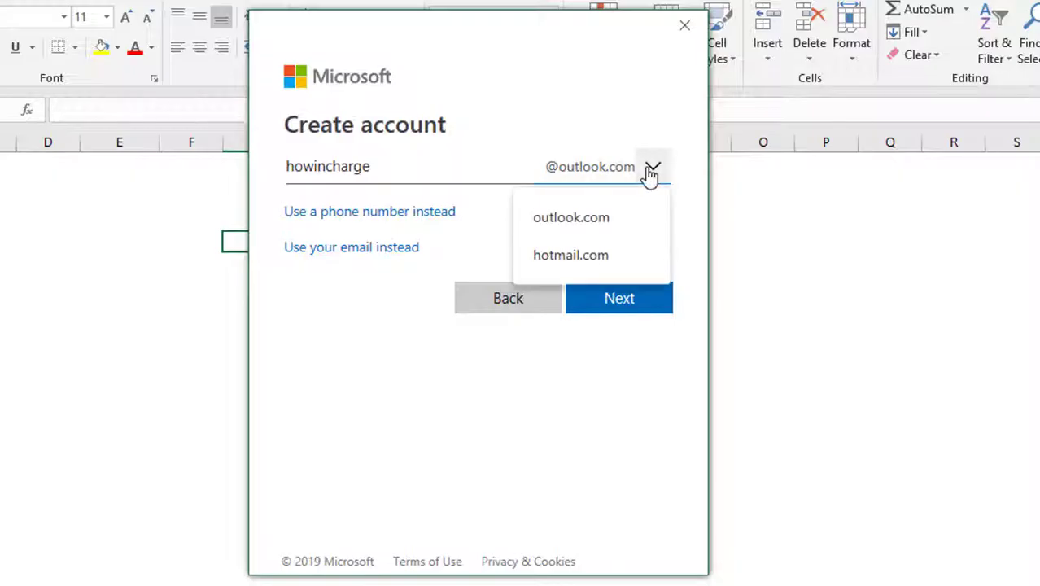
pyautogui.click(591, 220)
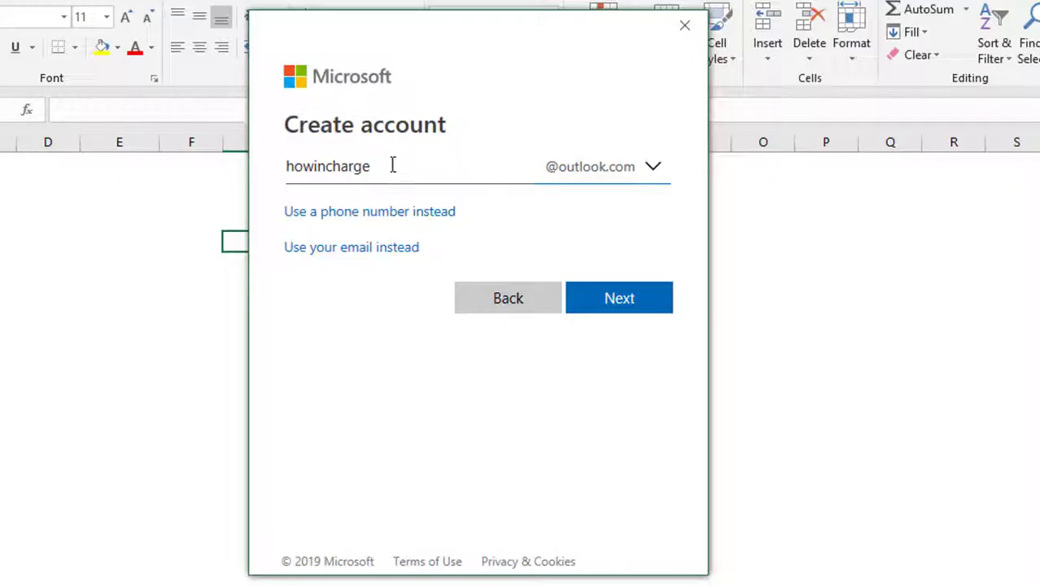
# Create a password for the new account and continue to the name step.
pyautogui.click(618, 312)
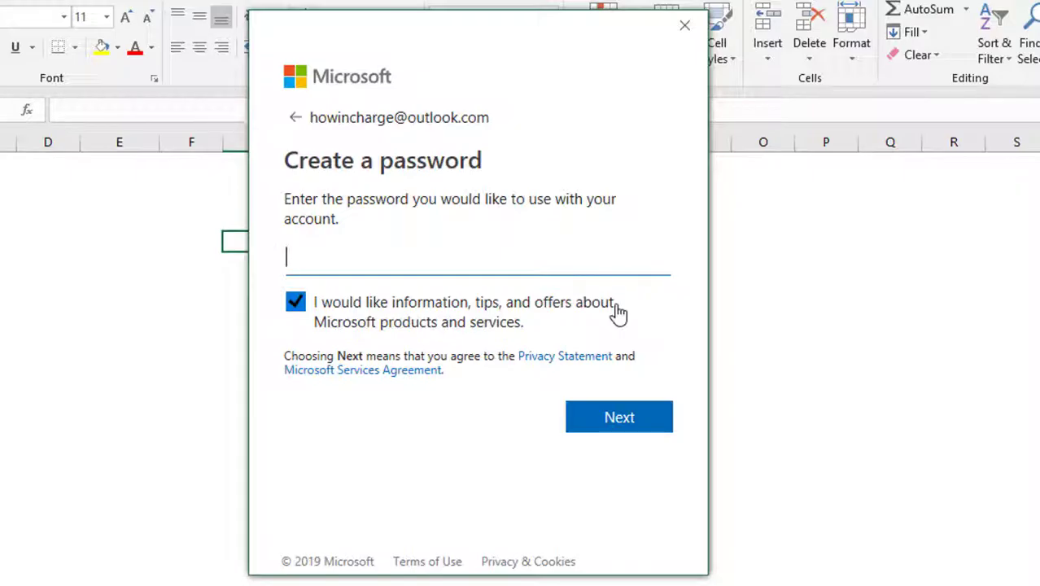
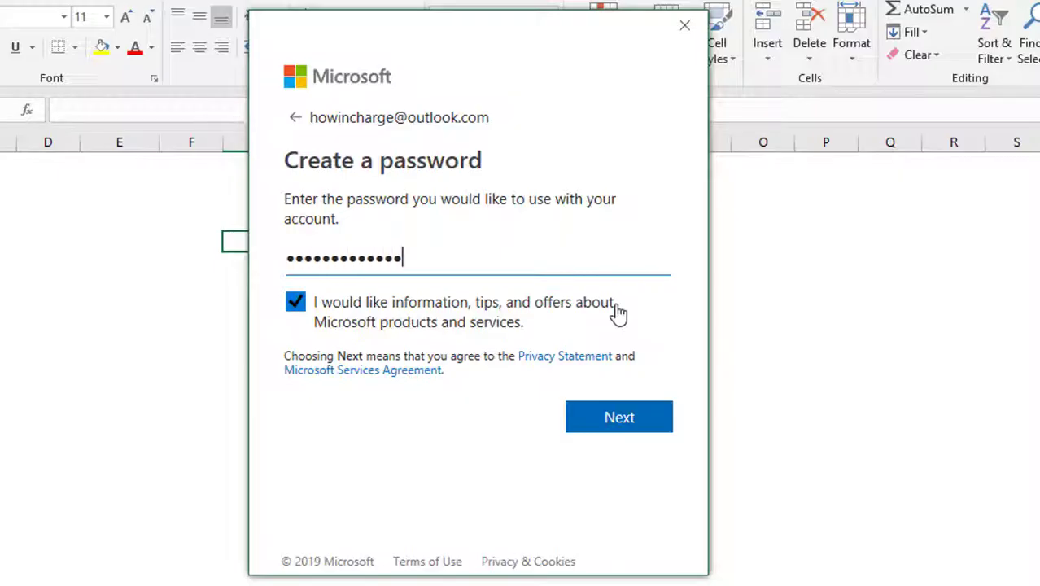
pyautogui.click(635, 420)
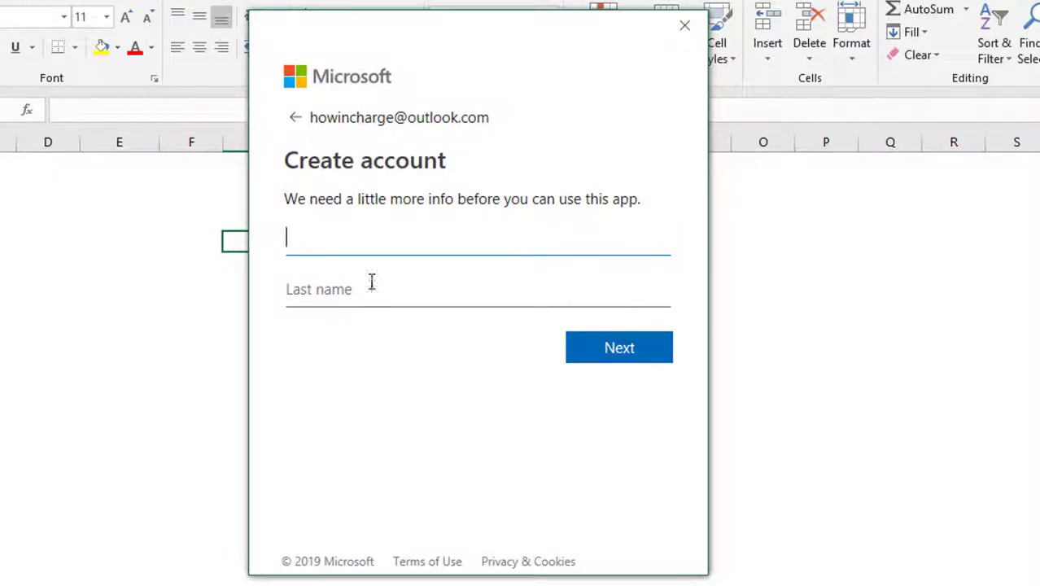
# Enter the account holder's first and last name and continue to the details step.
pyautogui.click(339, 333)
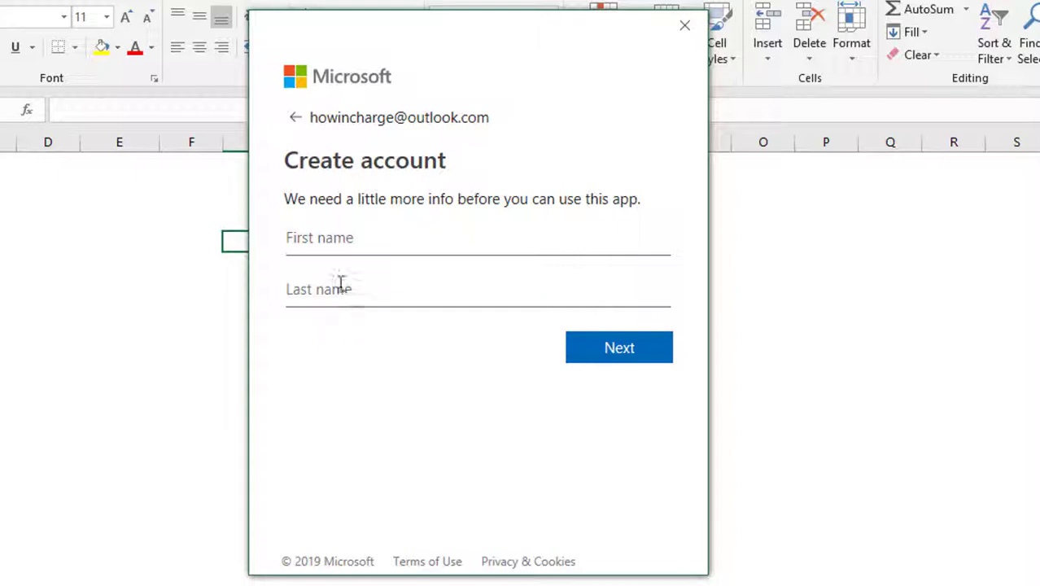
pyautogui.click(347, 244)
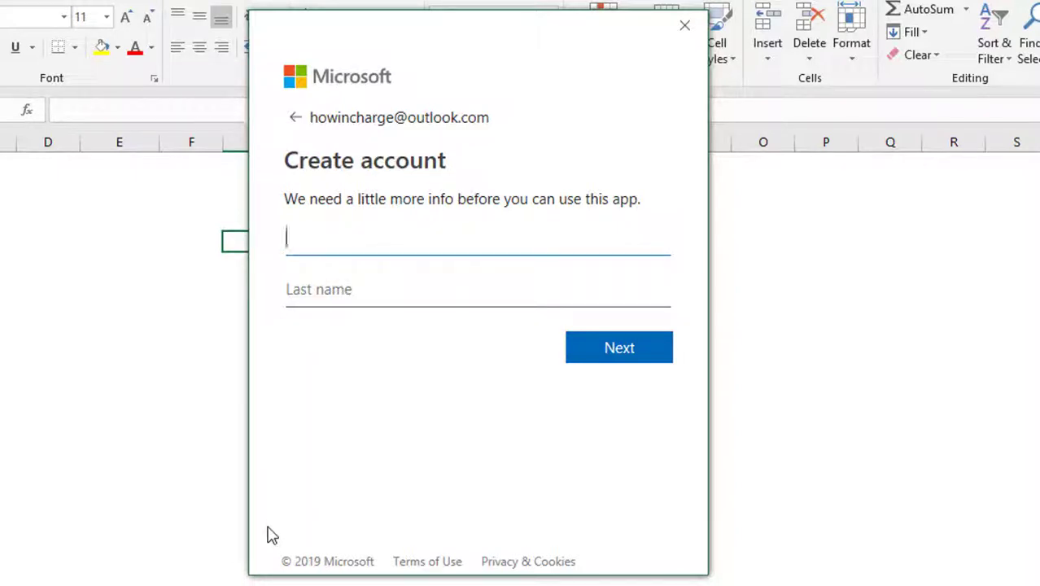
pyautogui.write('Howi')
pyautogui.write('ncharge')
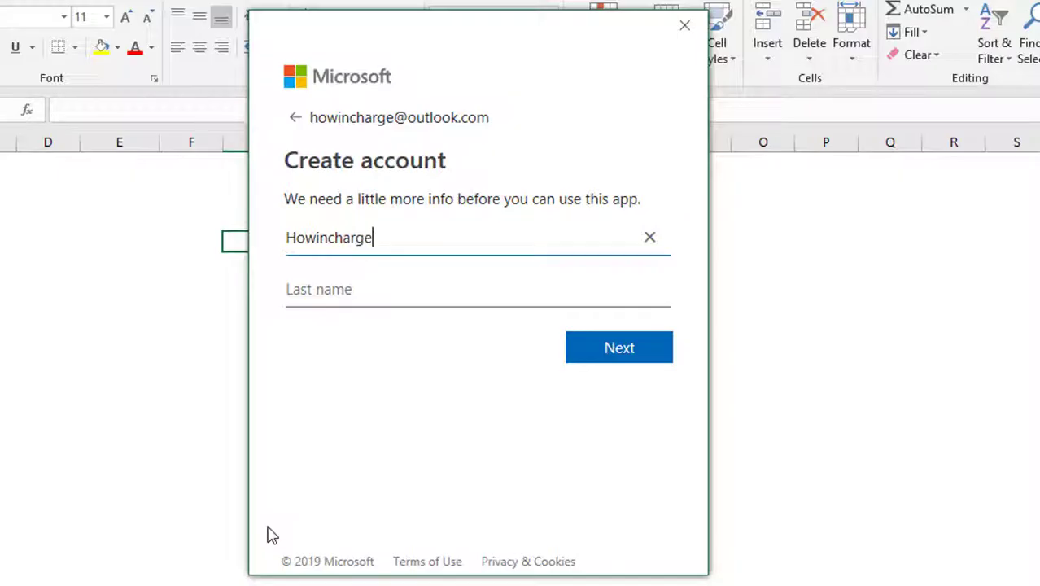
pyautogui.click(371, 289)
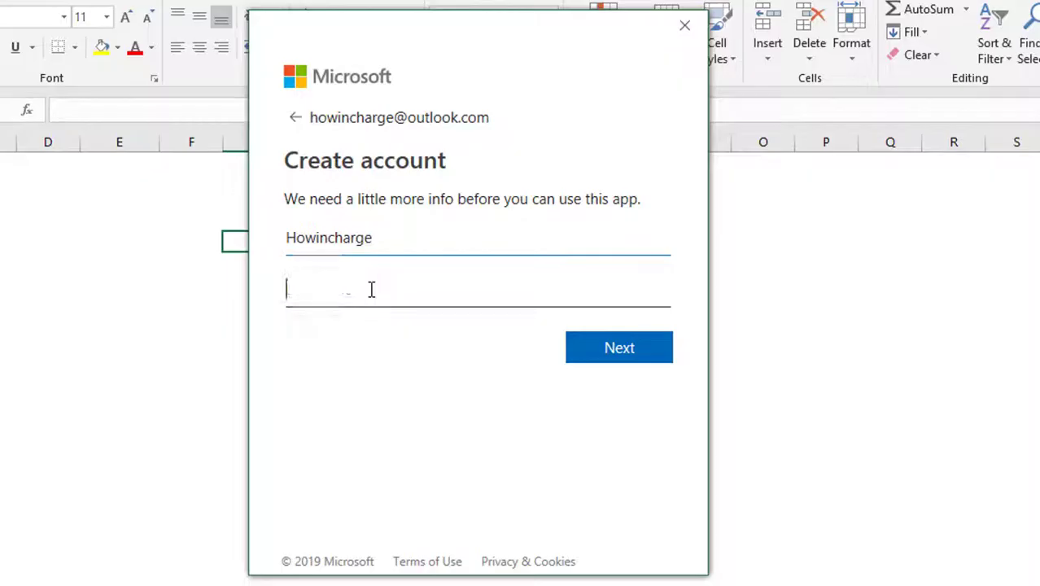
pyautogui.write('E')
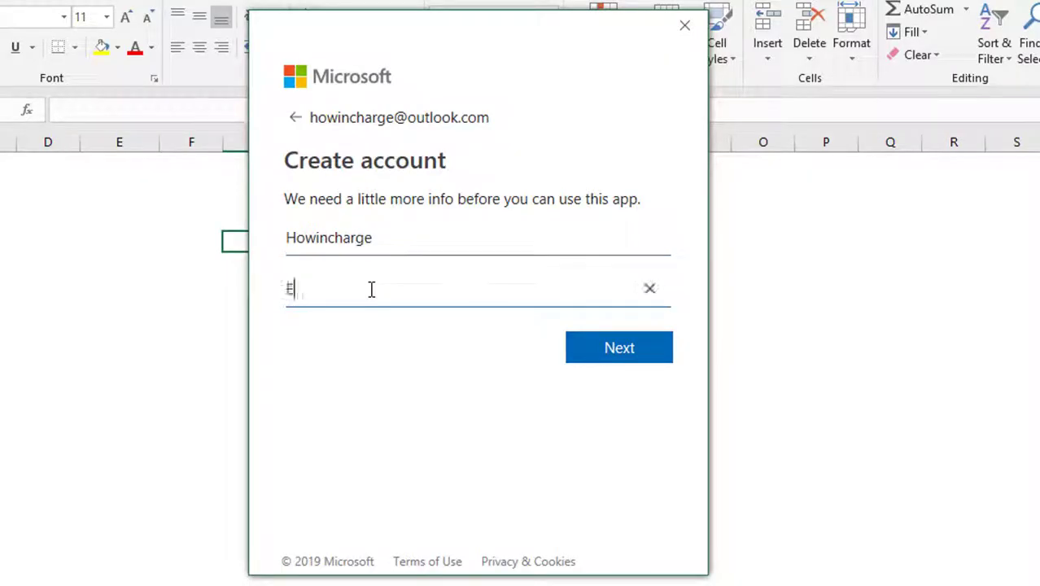
pyautogui.write('xcel')
pyautogui.click(440, 350)
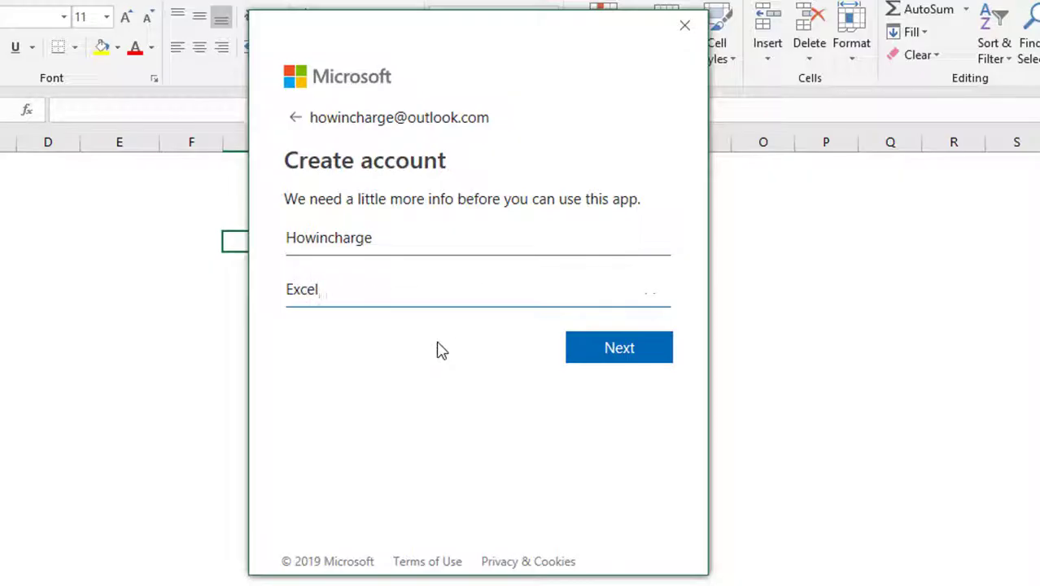
pyautogui.click(654, 355)
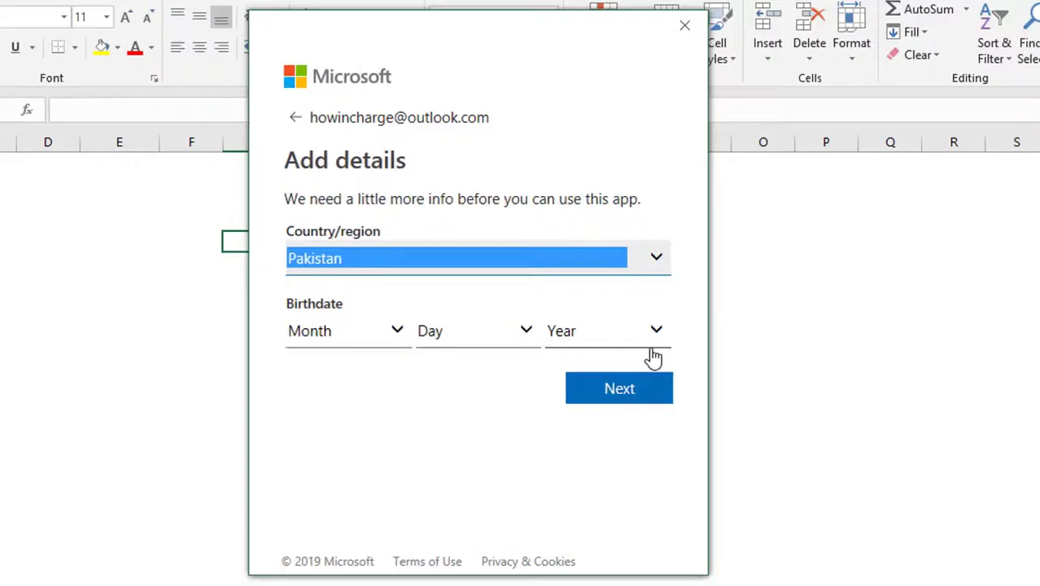
pyautogui.click(665, 259)
pyautogui.click(615, 259)
pyautogui.click(398, 339)
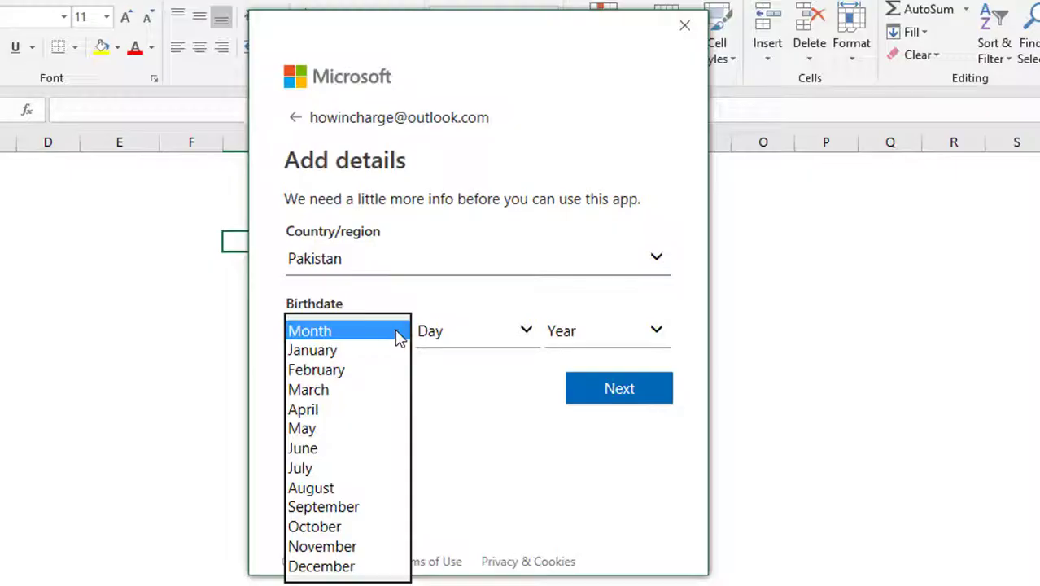
pyautogui.click(370, 371)
pyautogui.click(483, 329)
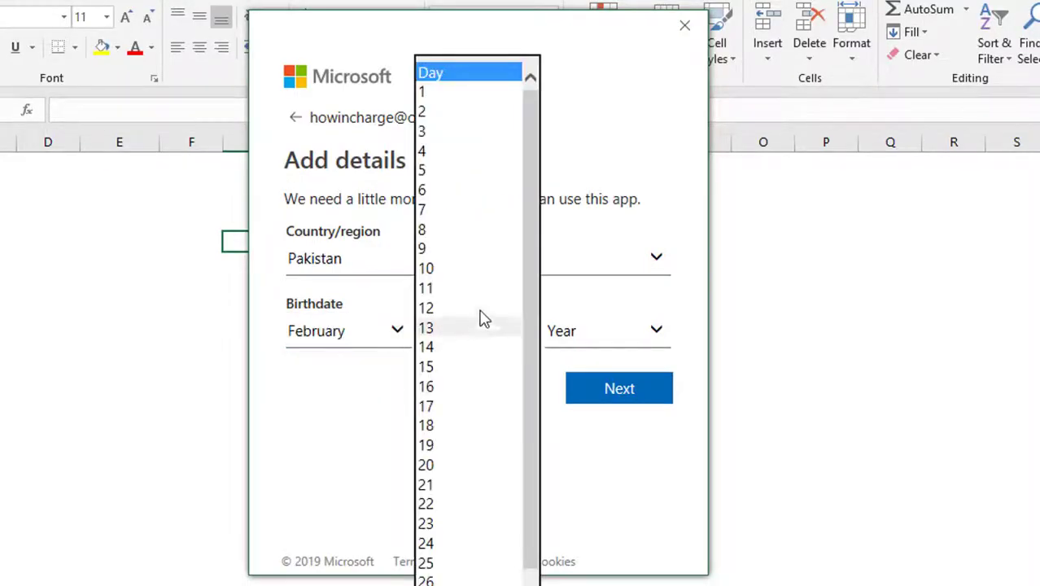
pyautogui.click(454, 199)
pyautogui.click(652, 328)
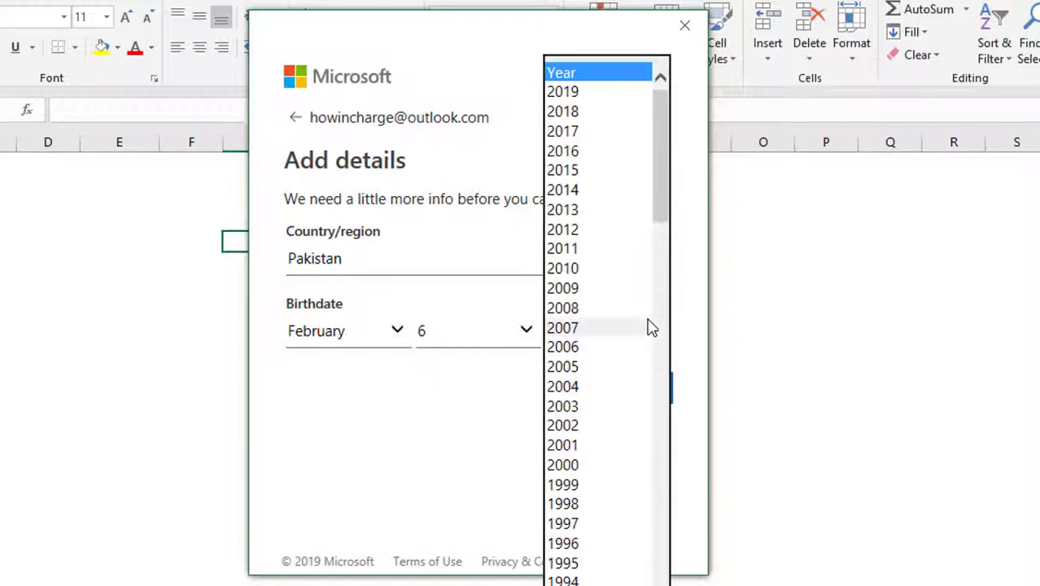
pyautogui.click(577, 545)
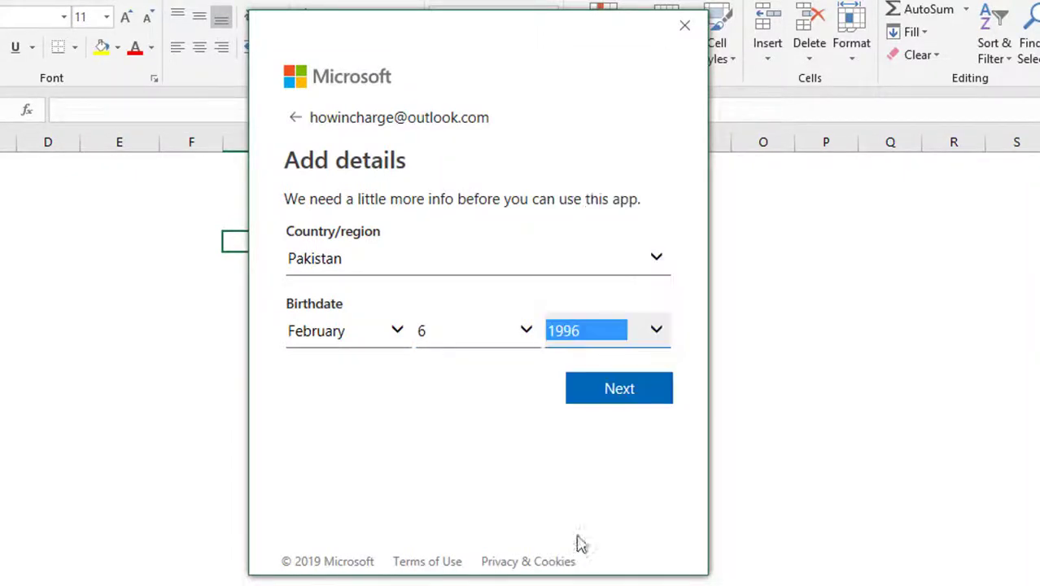
pyautogui.click(628, 407)
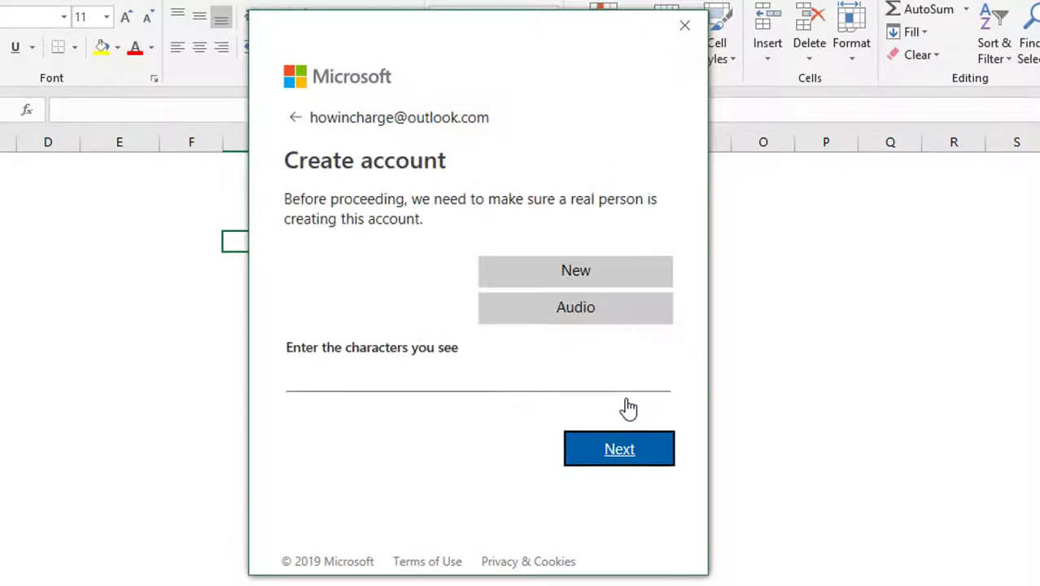
# Load a new captcha image, enter the characters shown, and submit to finish sign-up.
pyautogui.click(611, 275)
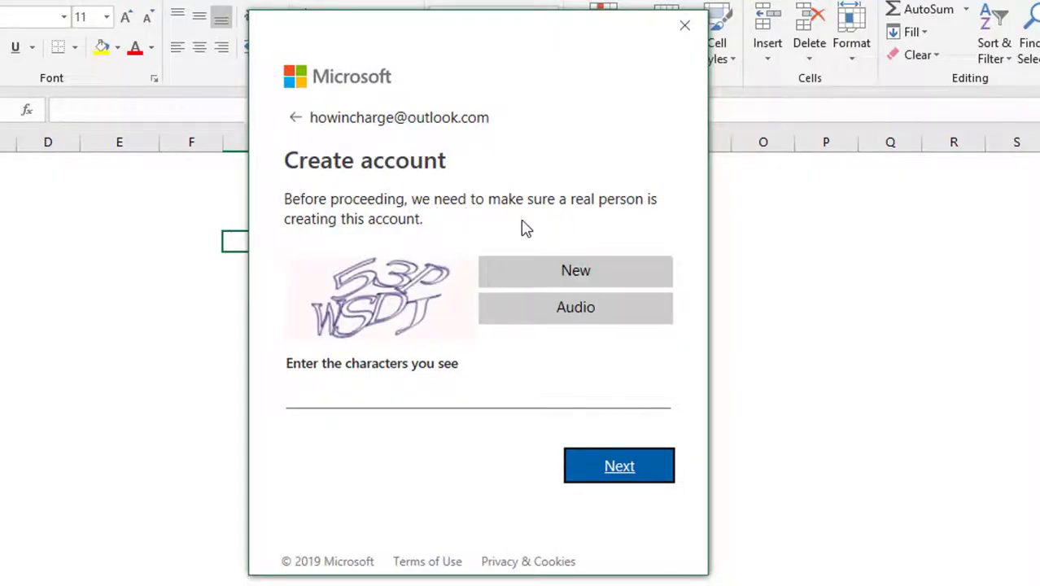
pyautogui.click(420, 392)
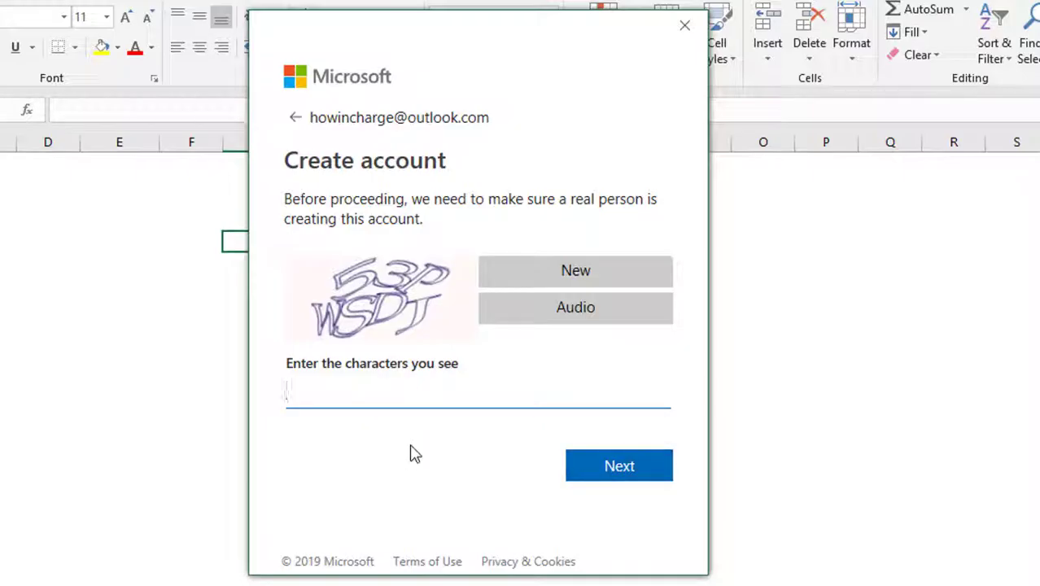
pyautogui.write('53')
pyautogui.write('P')
pyautogui.write('WSD')
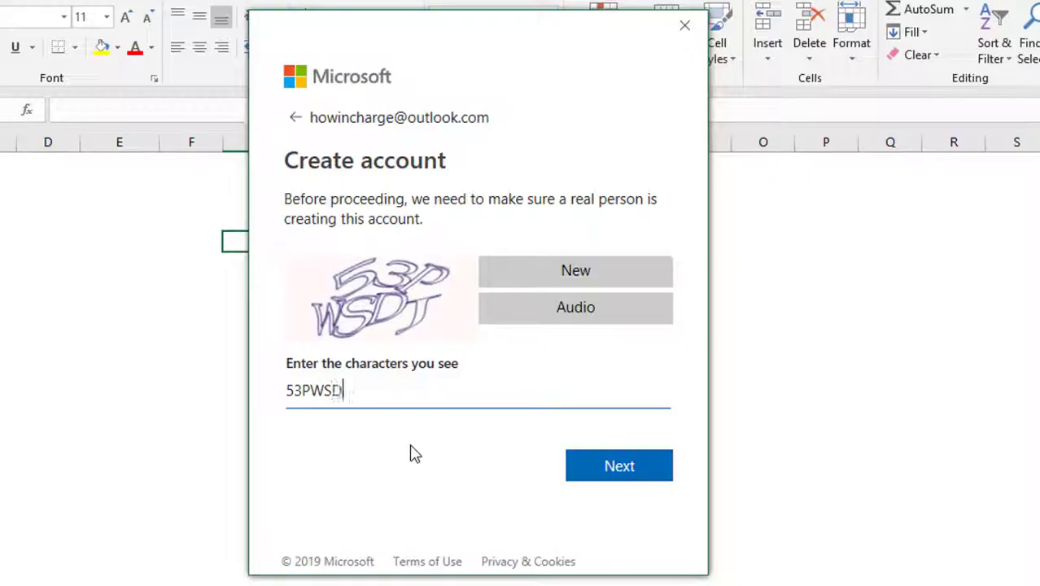
pyautogui.write('J')
pyautogui.click(639, 475)
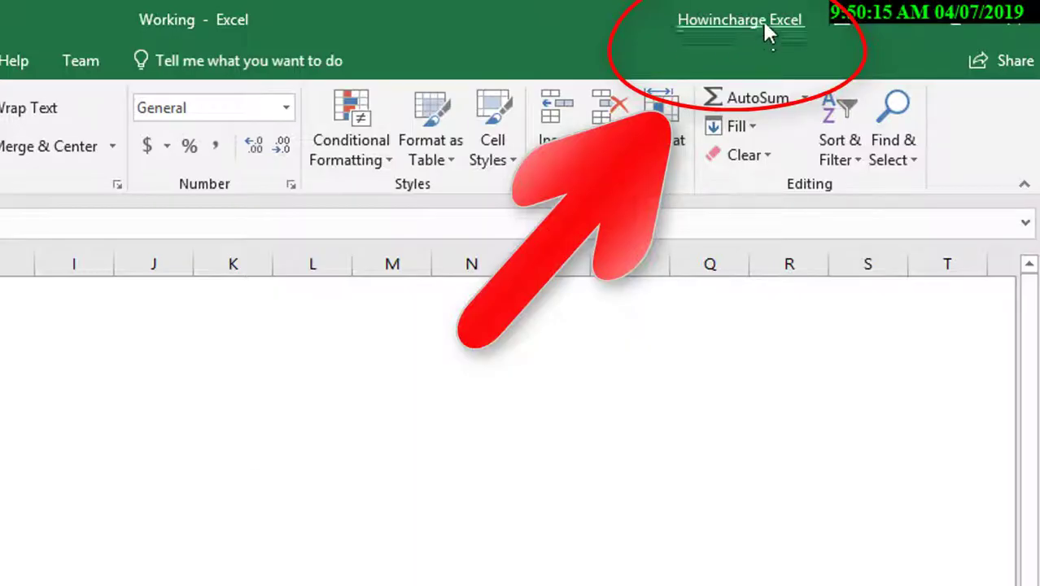
# Open the account menu at Excel's top right showing the new account's name and address.
pyautogui.click(764, 21)
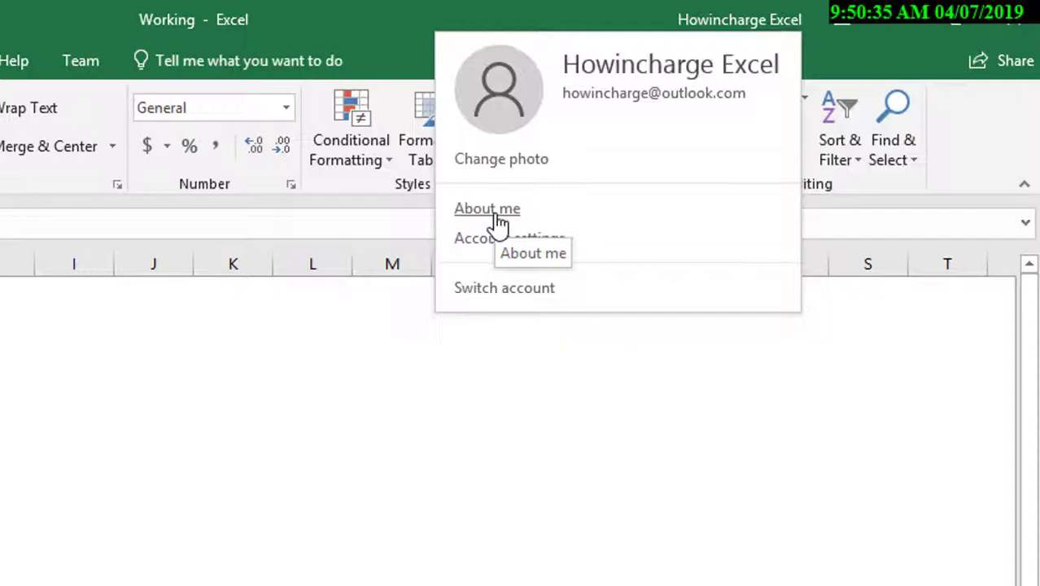
# Check the new account is listed as Current Account in the Accounts dialog, then close it.
pyautogui.click(530, 305)
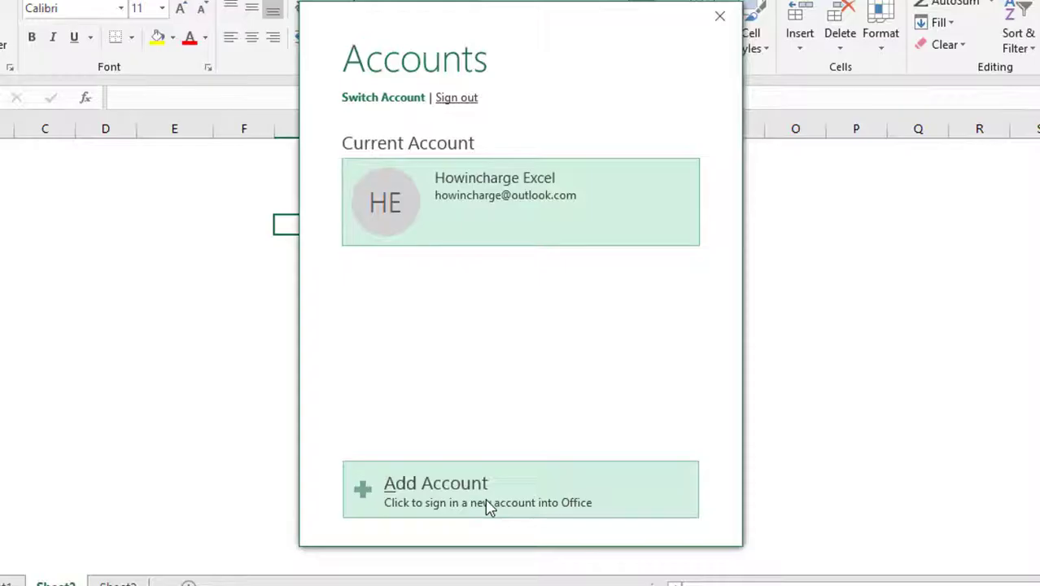
pyautogui.click(721, 16)
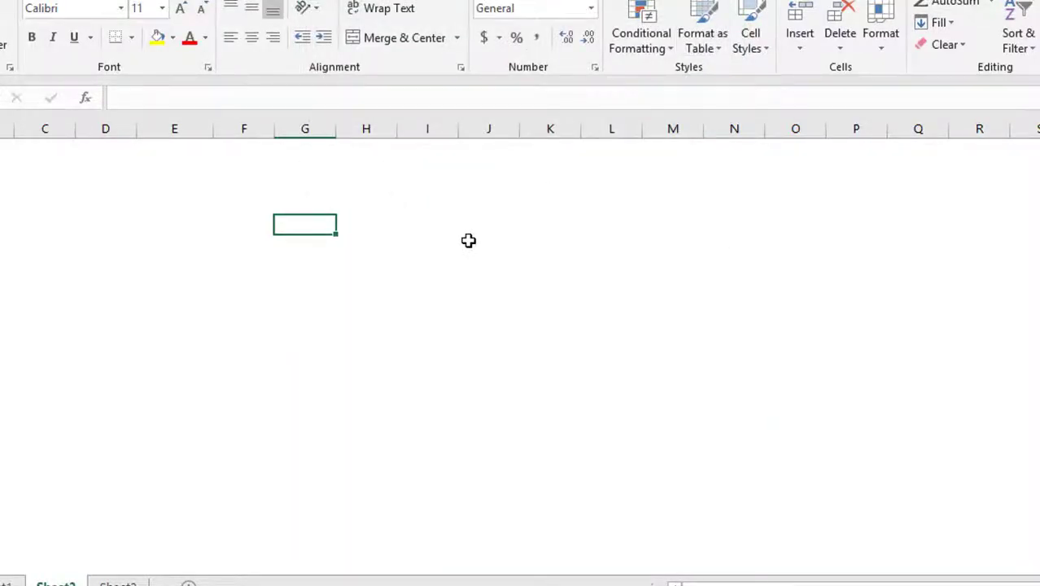